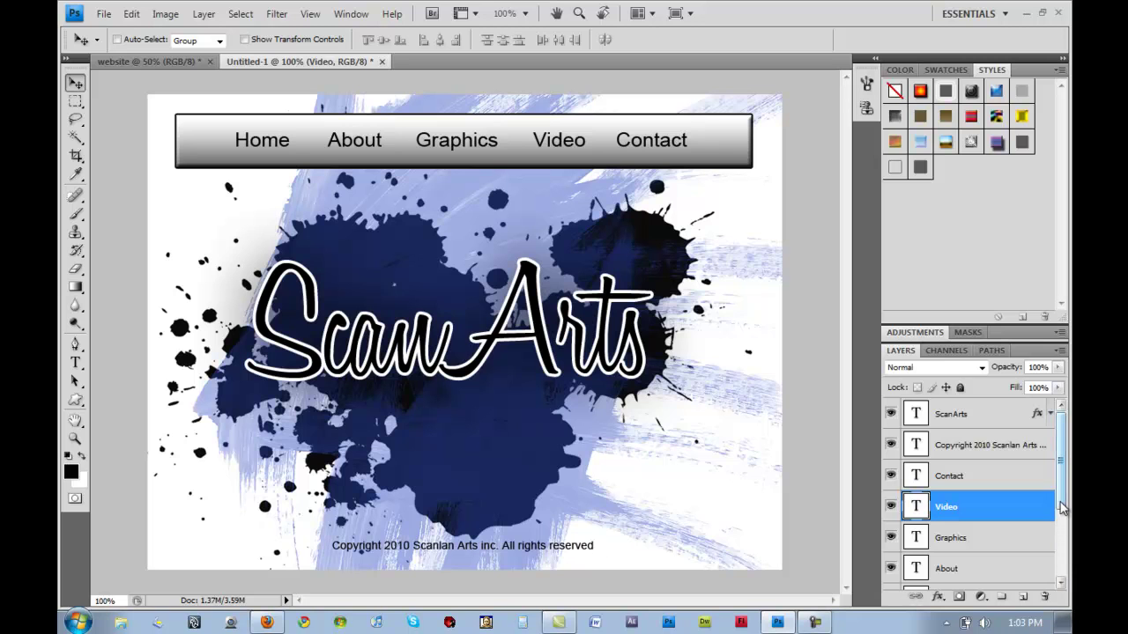
Select the Copyright 2010 footer text layer in the Layers panel
scroll(1062, 508, down, 4)
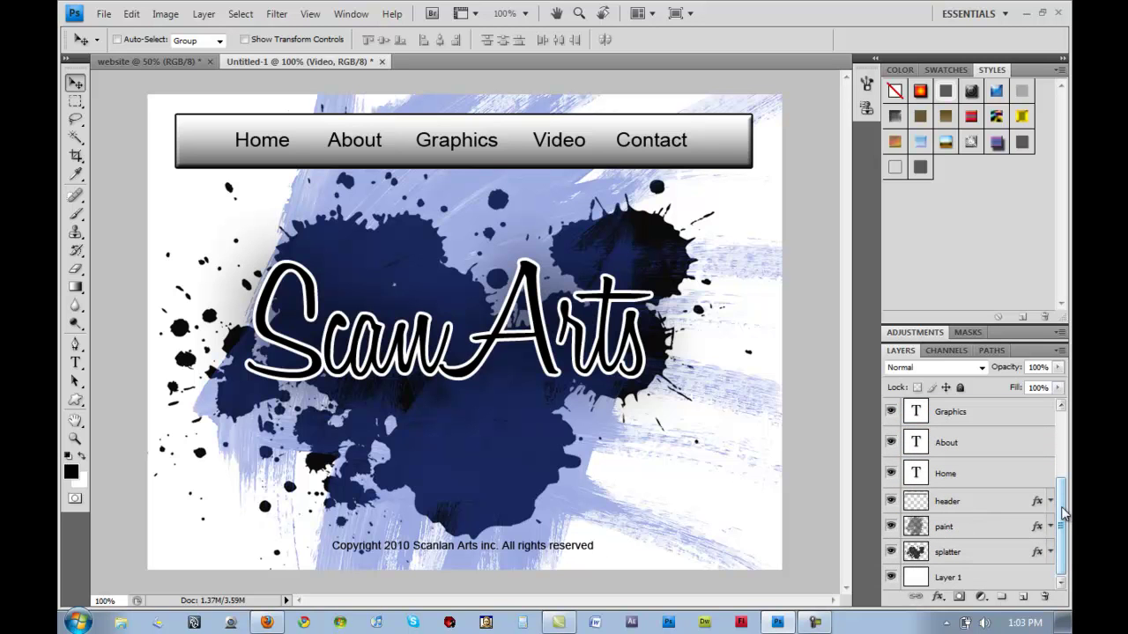
scroll(1062, 502, up, 4)
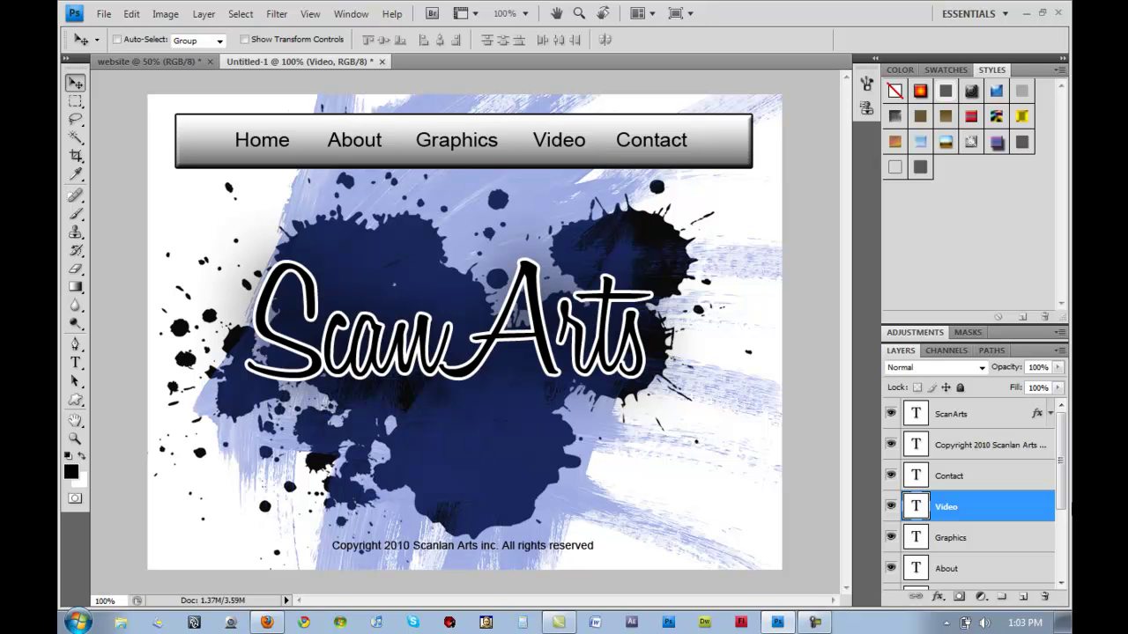
scroll(1061, 504, down, 3)
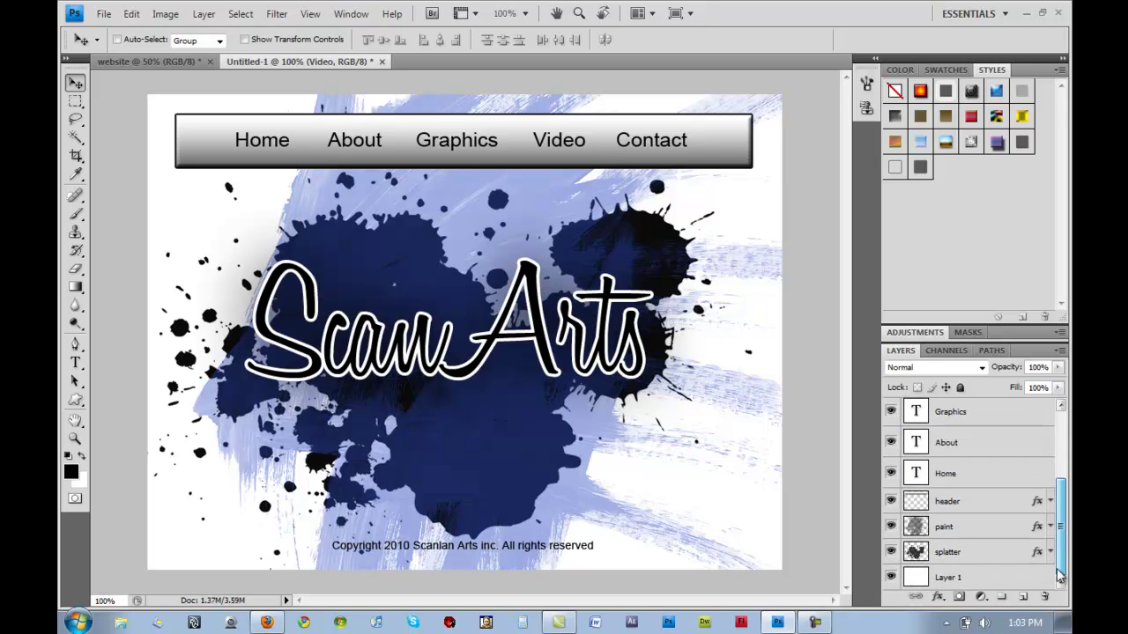
scroll(1064, 499, up, 3)
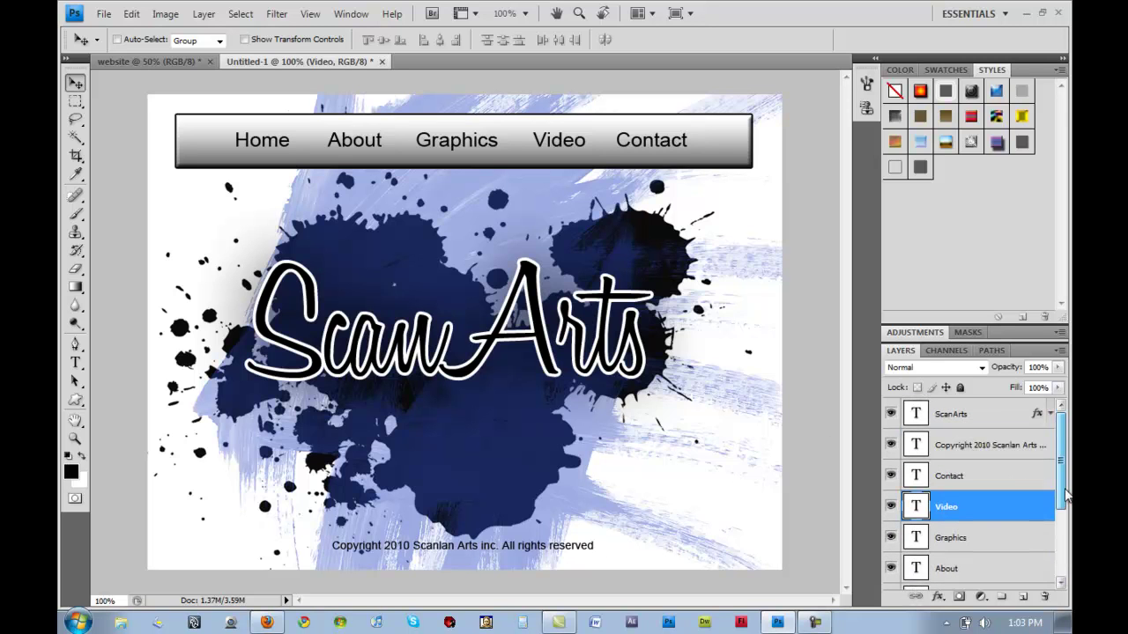
click(954, 451)
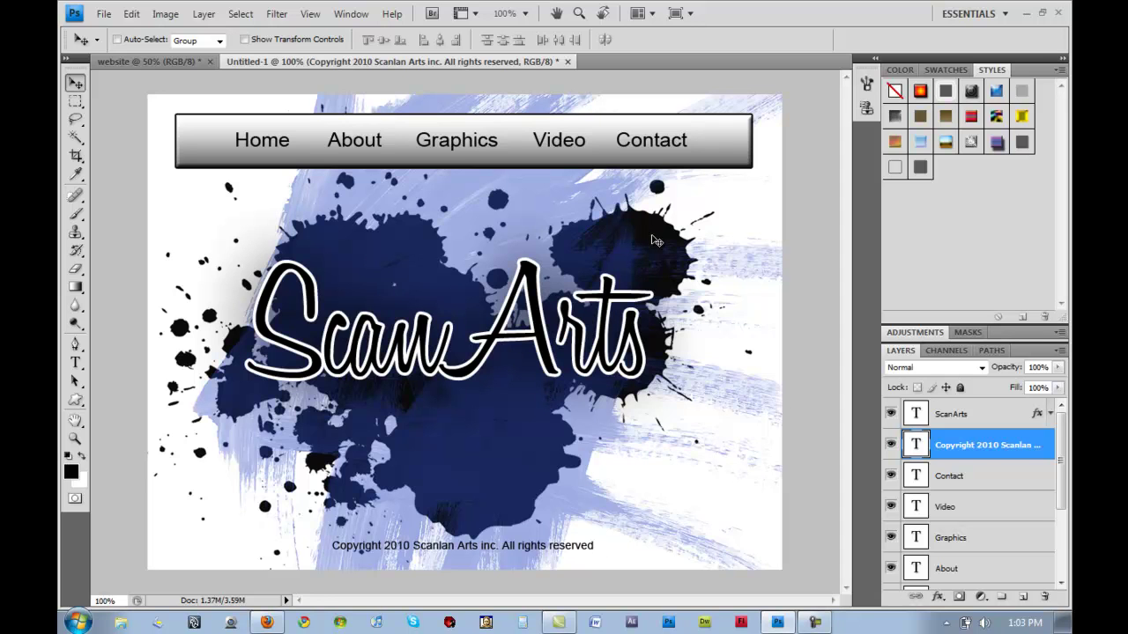
click(164, 15)
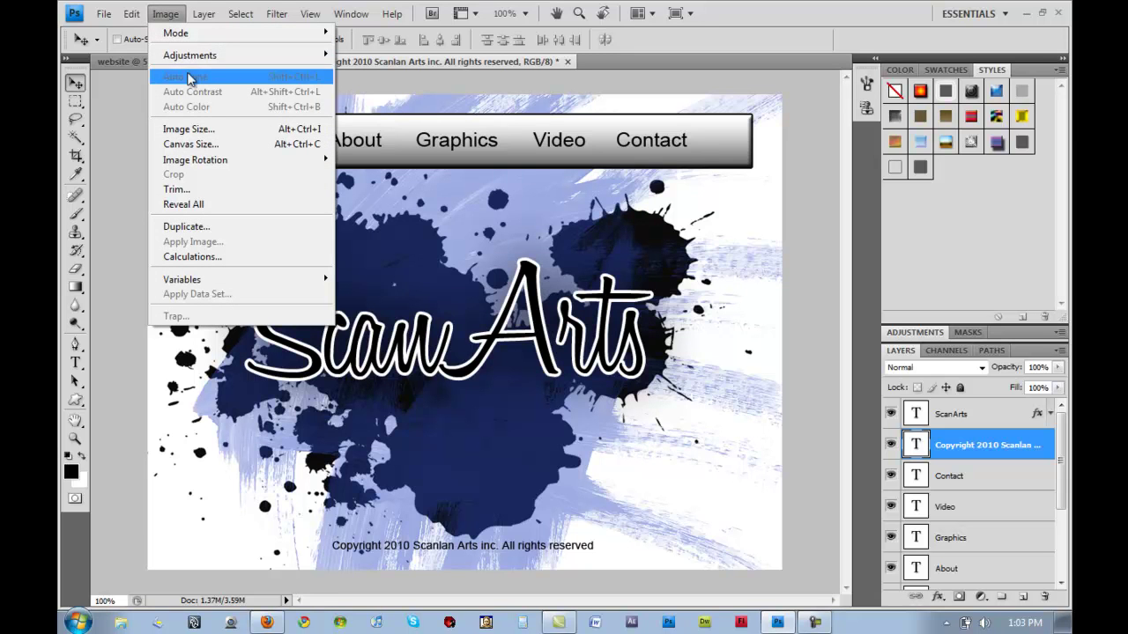
click(207, 147)
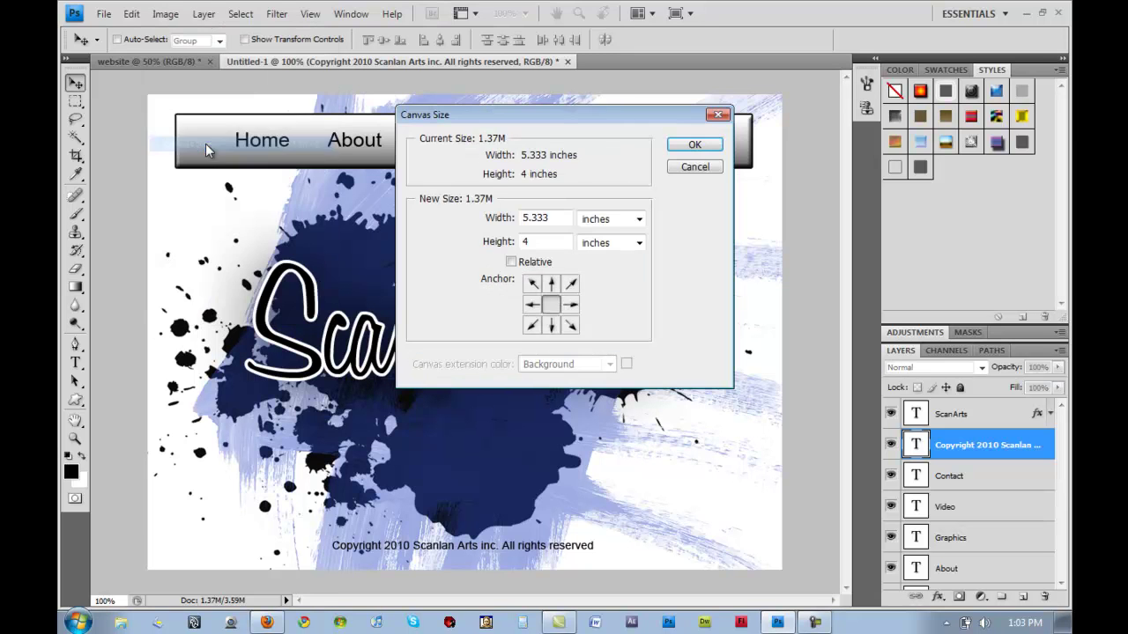
click(640, 222)
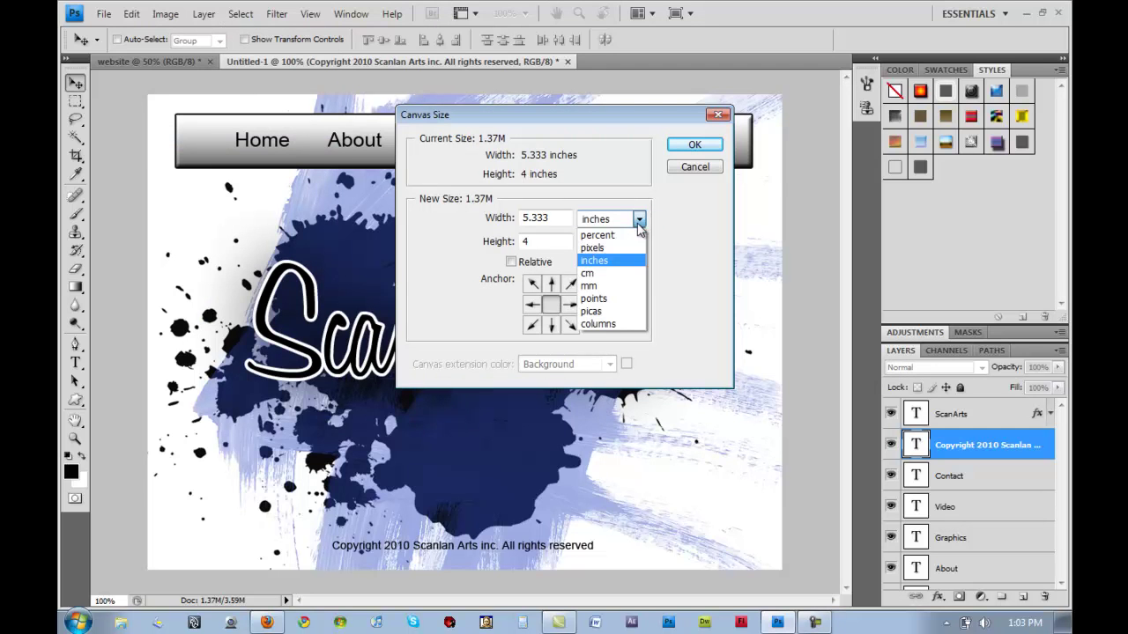
click(626, 249)
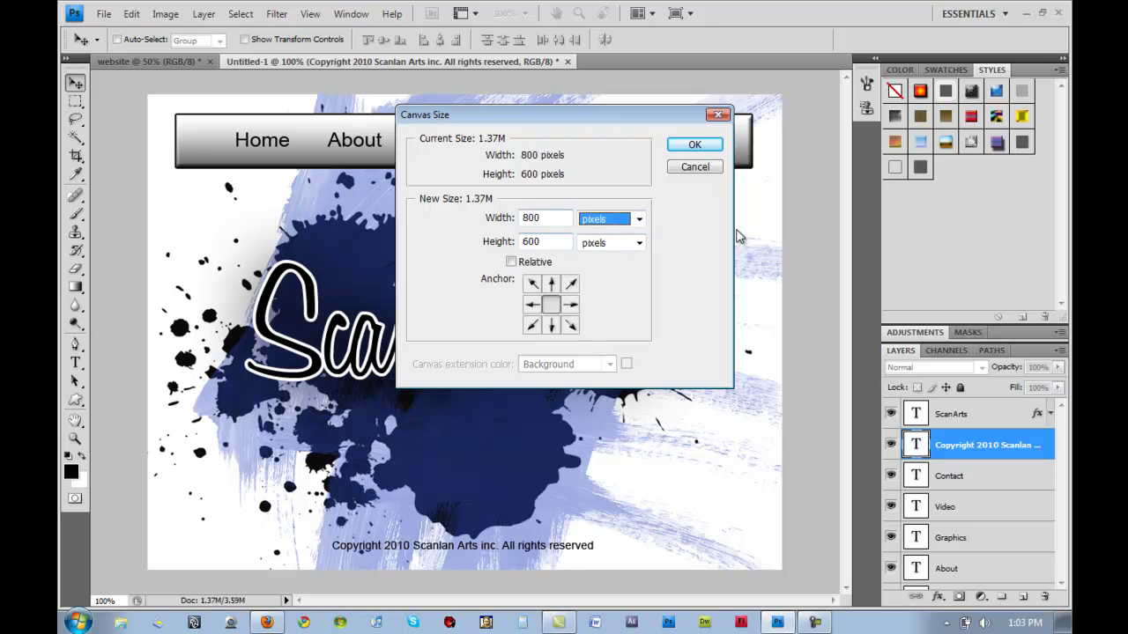
click(693, 146)
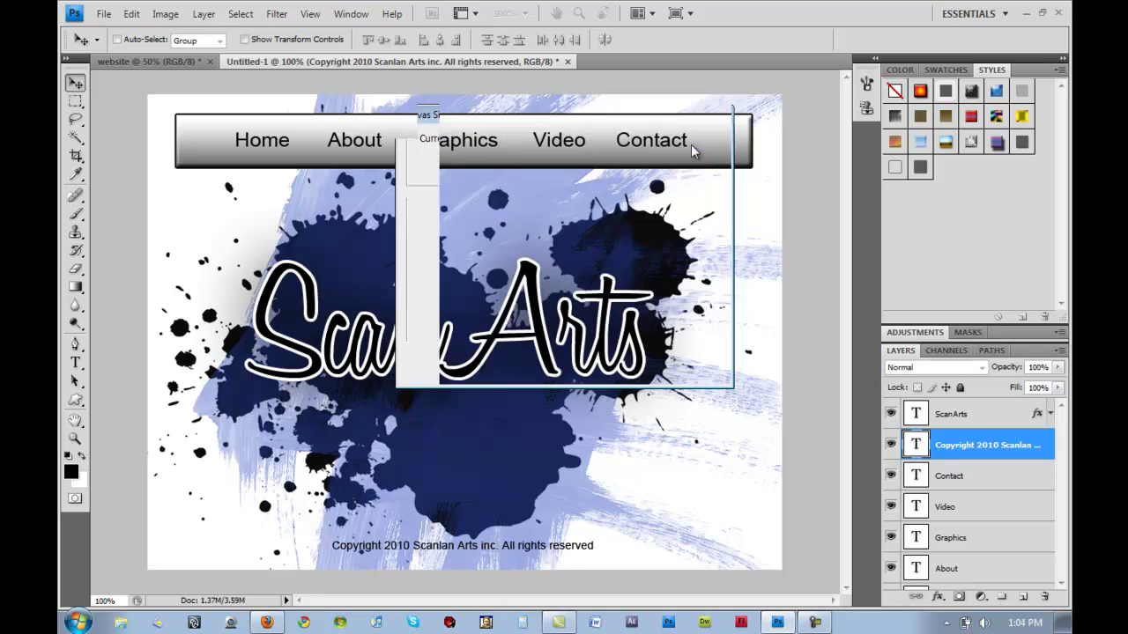
click(104, 15)
click(123, 31)
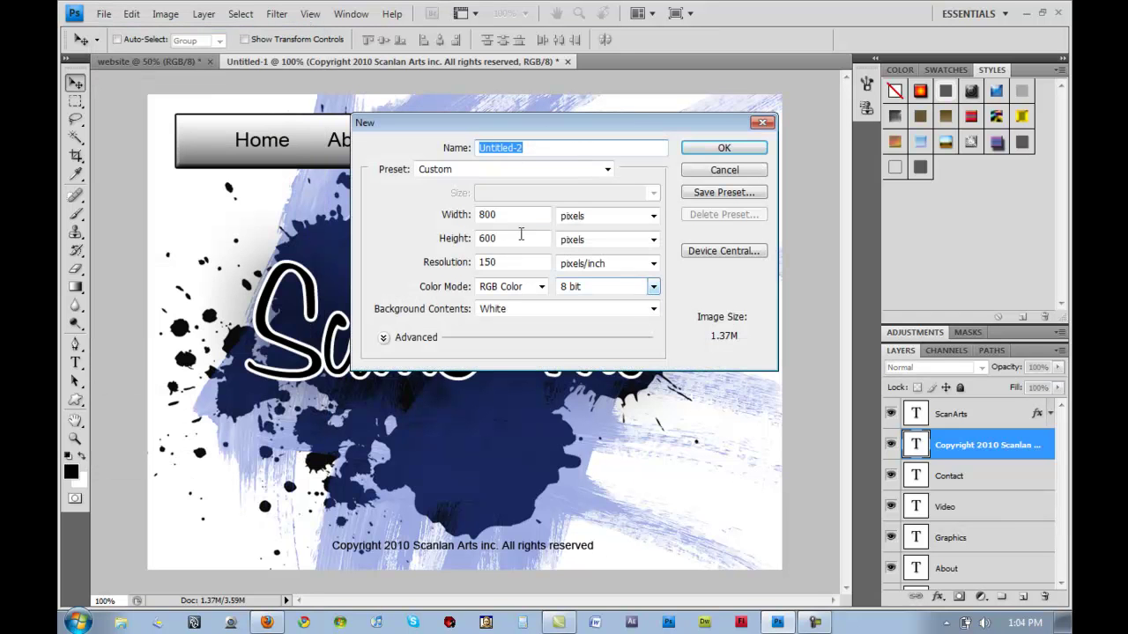
click(485, 218)
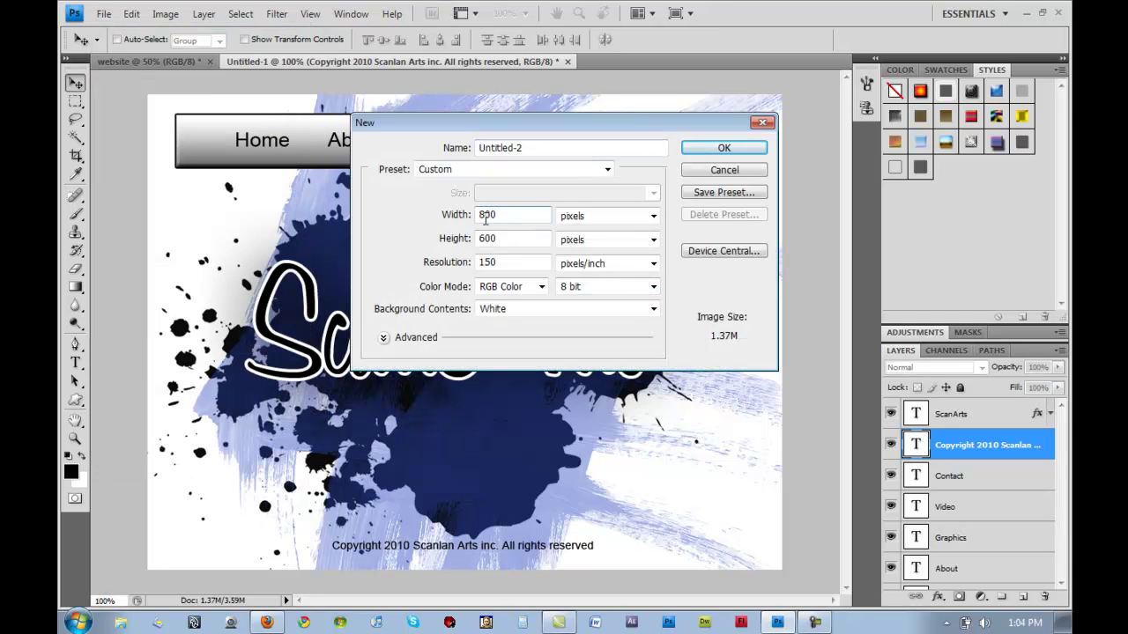
drag(494, 216, 392, 220)
click(596, 217)
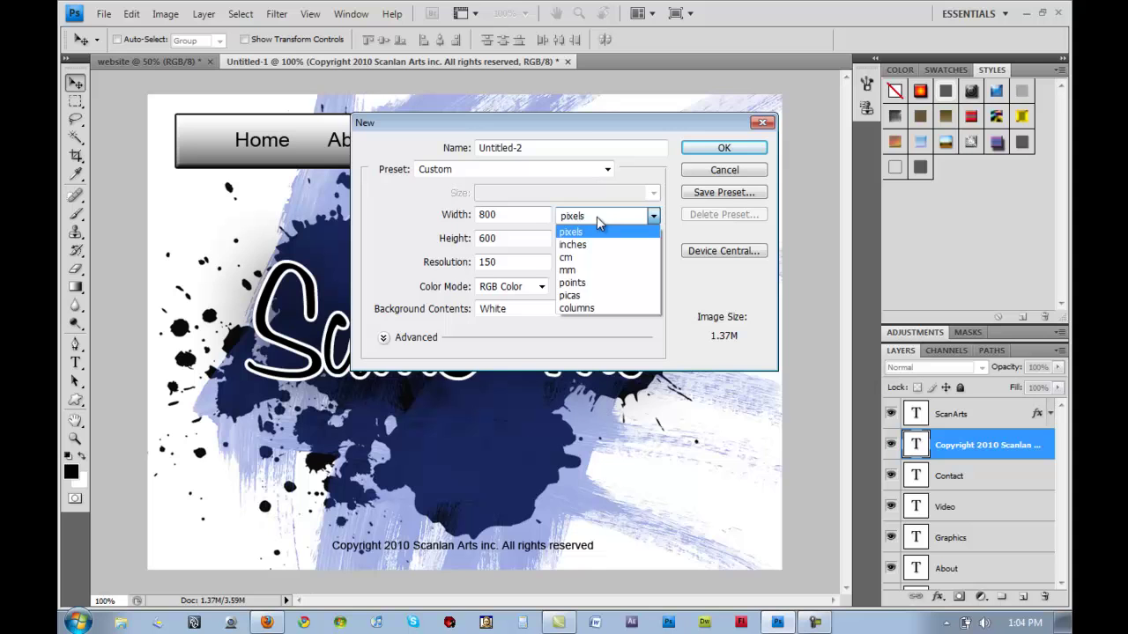
click(597, 232)
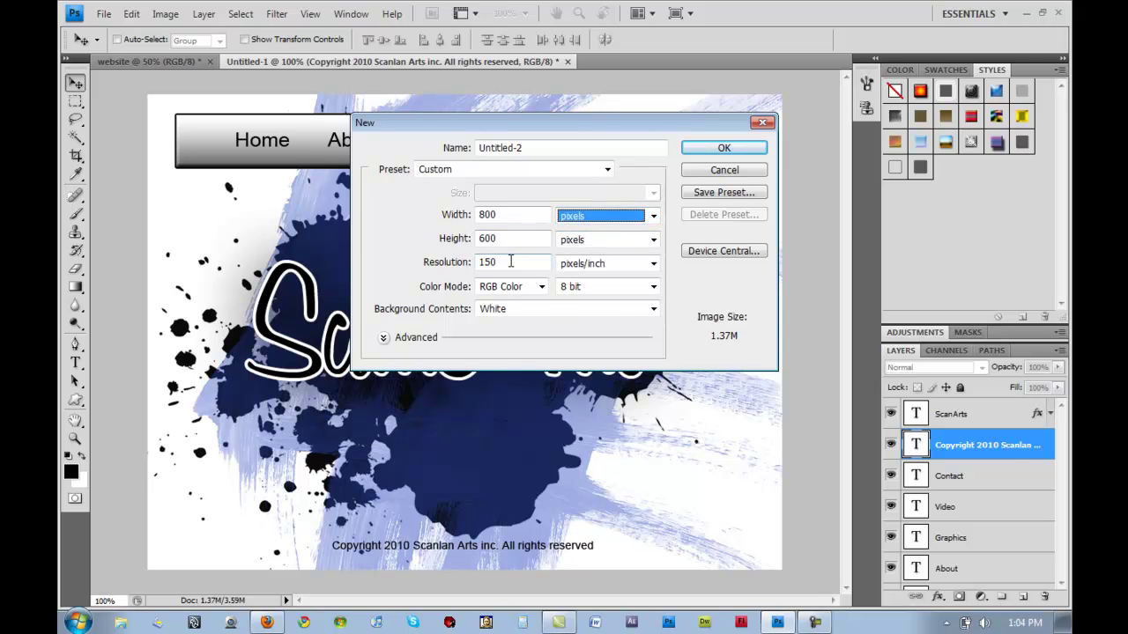
click(502, 261)
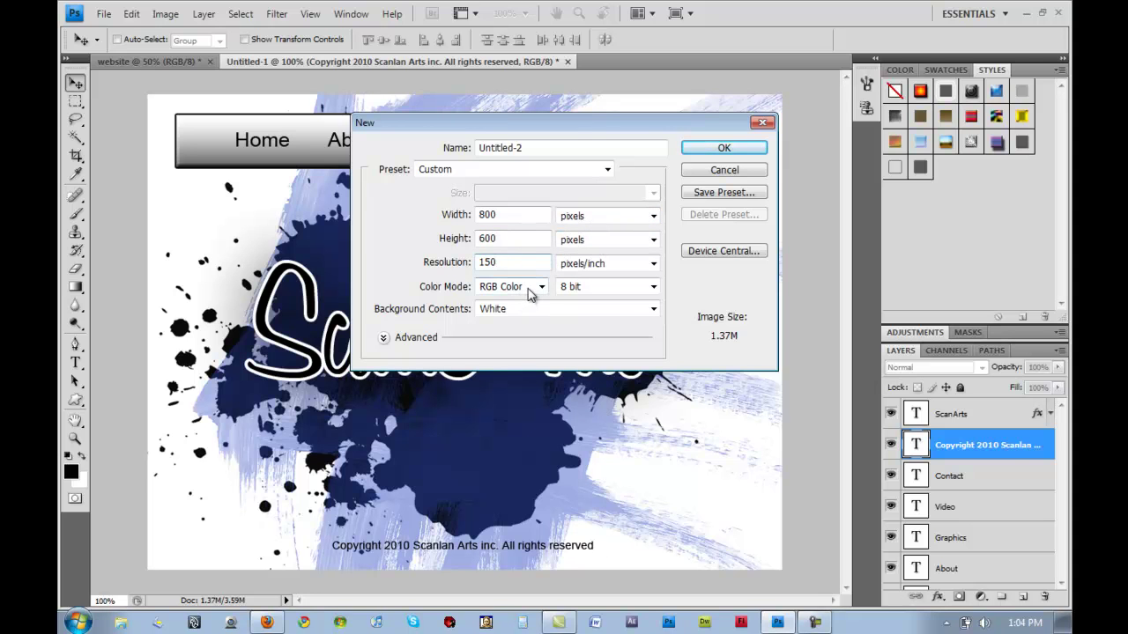
click(736, 172)
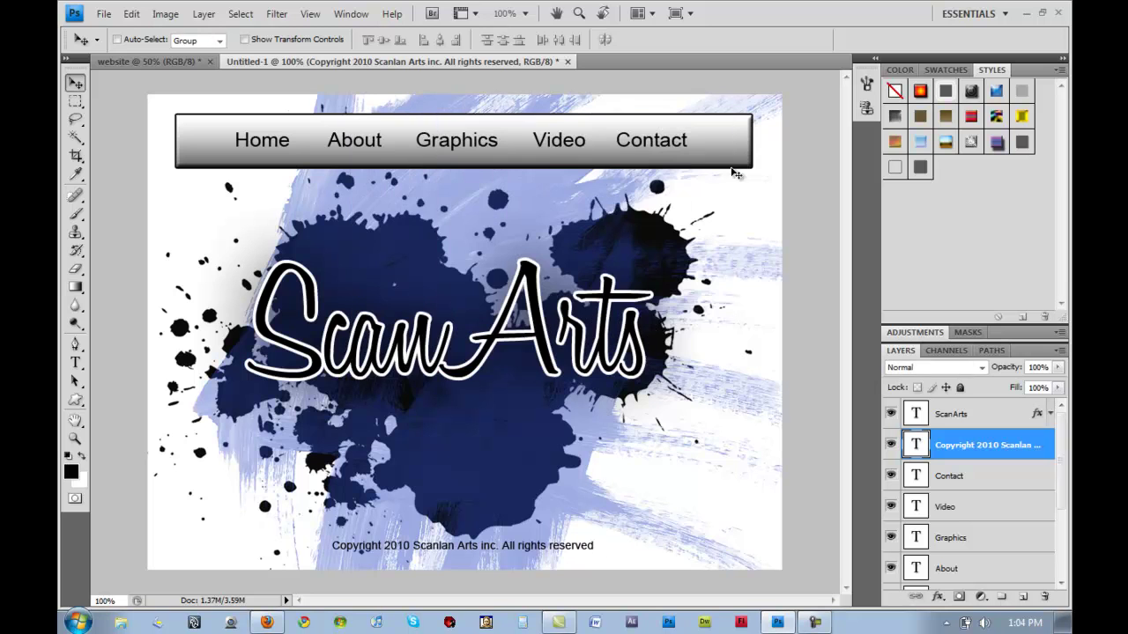
drag(1062, 483, 1062, 549)
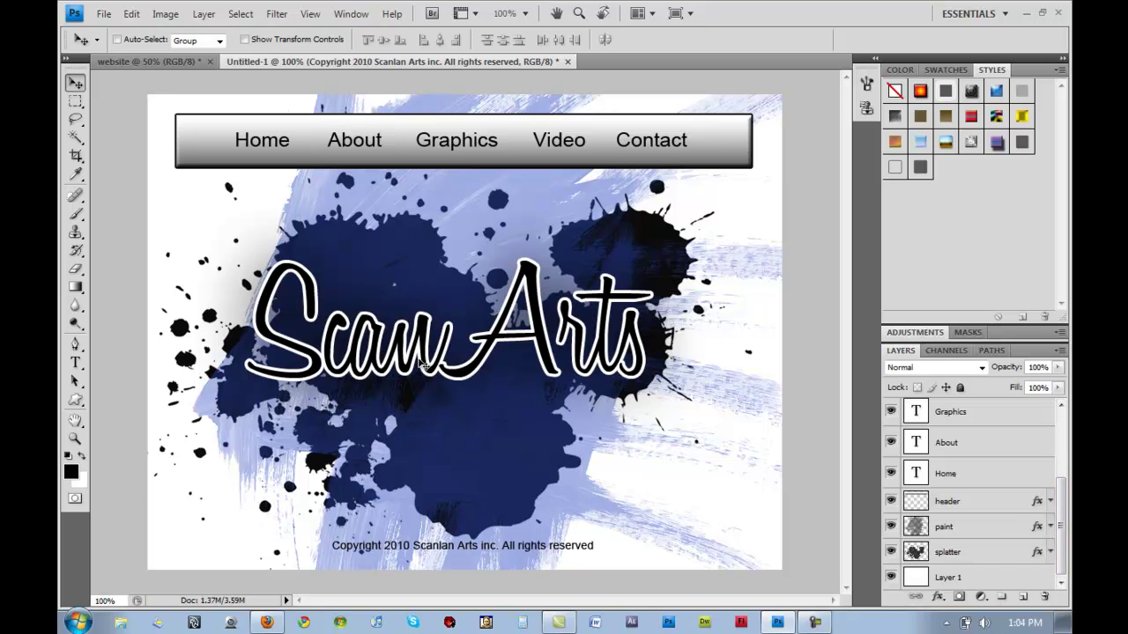
click(943, 529)
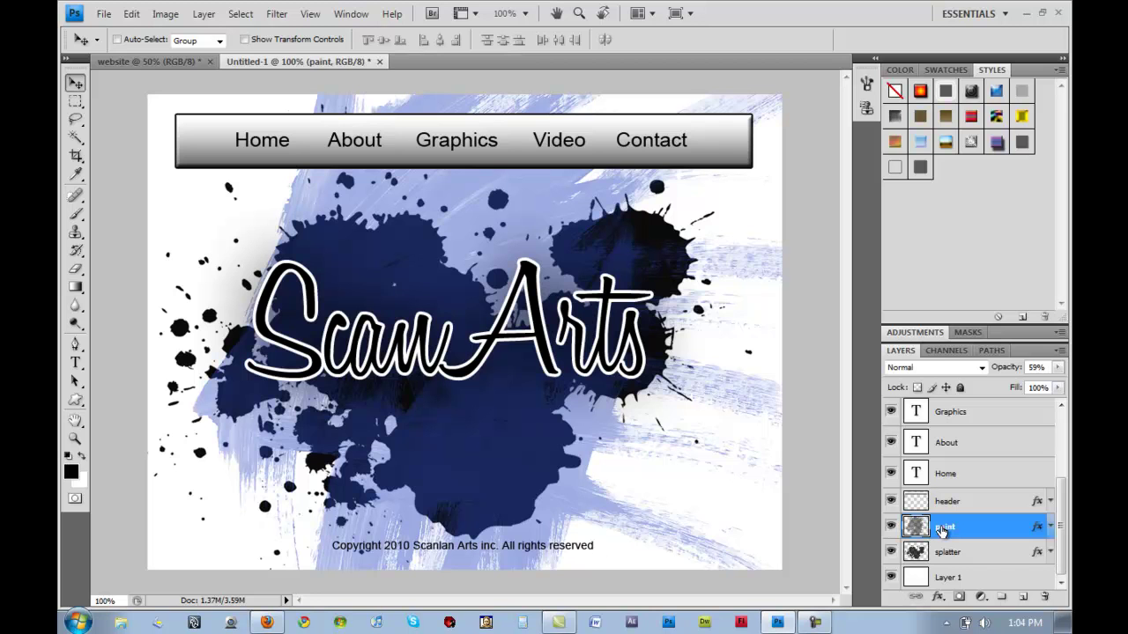
click(942, 552)
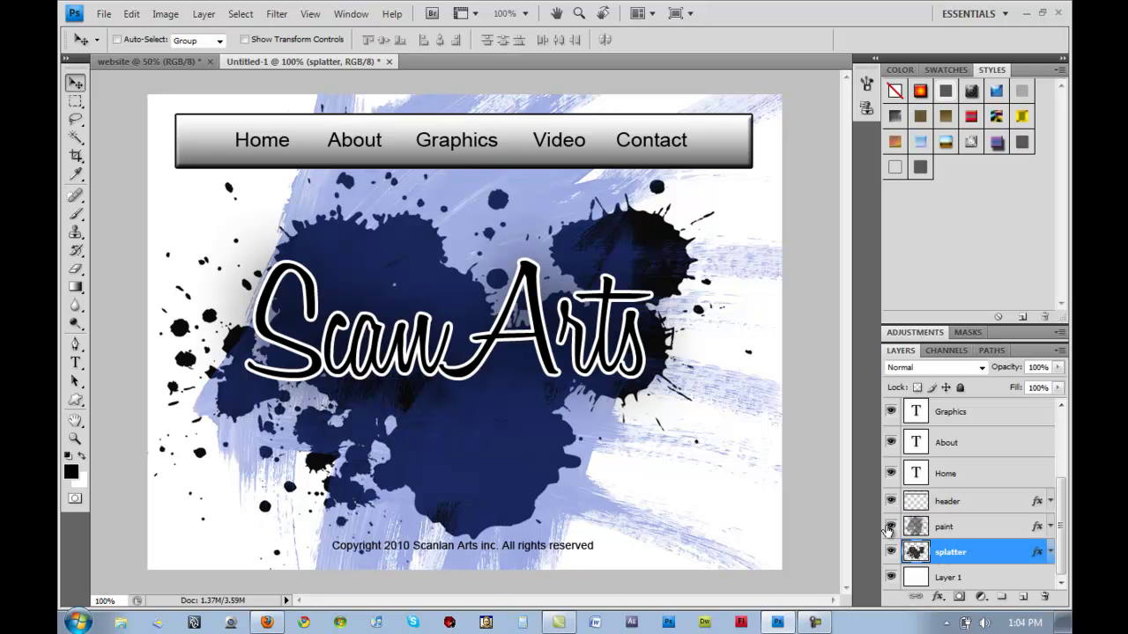
click(890, 526)
click(891, 551)
click(890, 551)
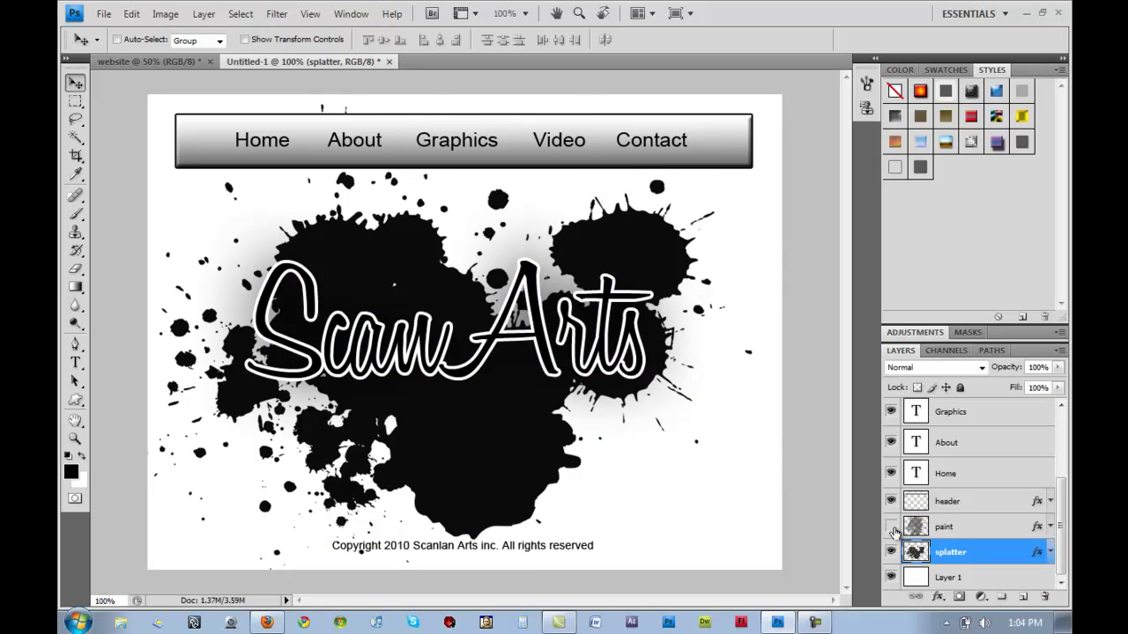
click(891, 526)
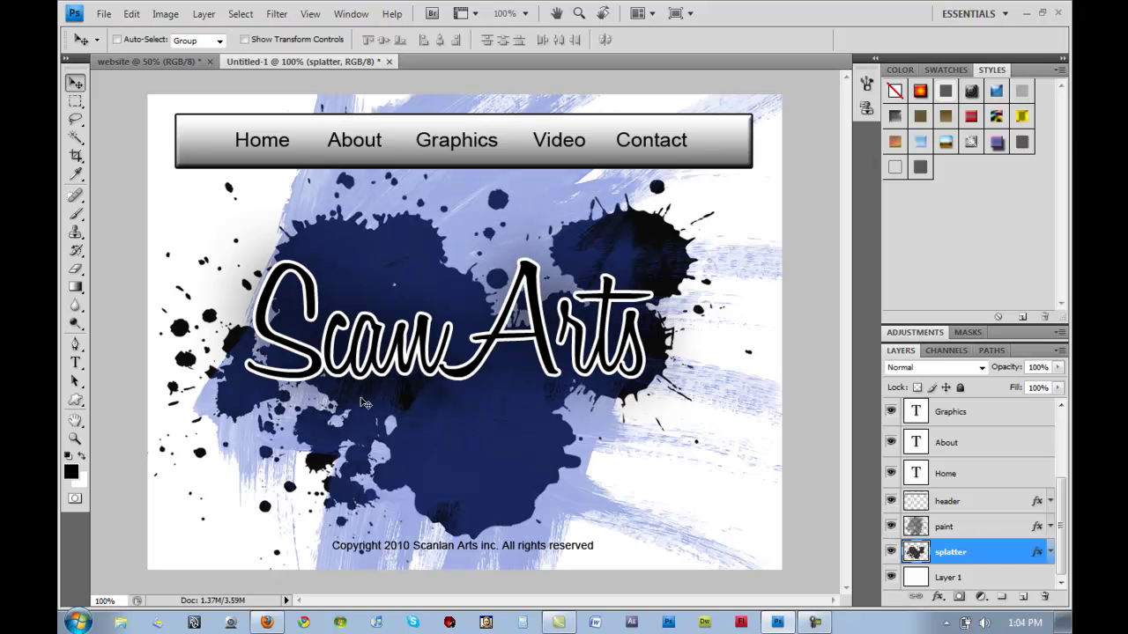
Remove 'Brushes?page=3' from the Brusheezy address, then switch to the dafont.com tab
click(267, 622)
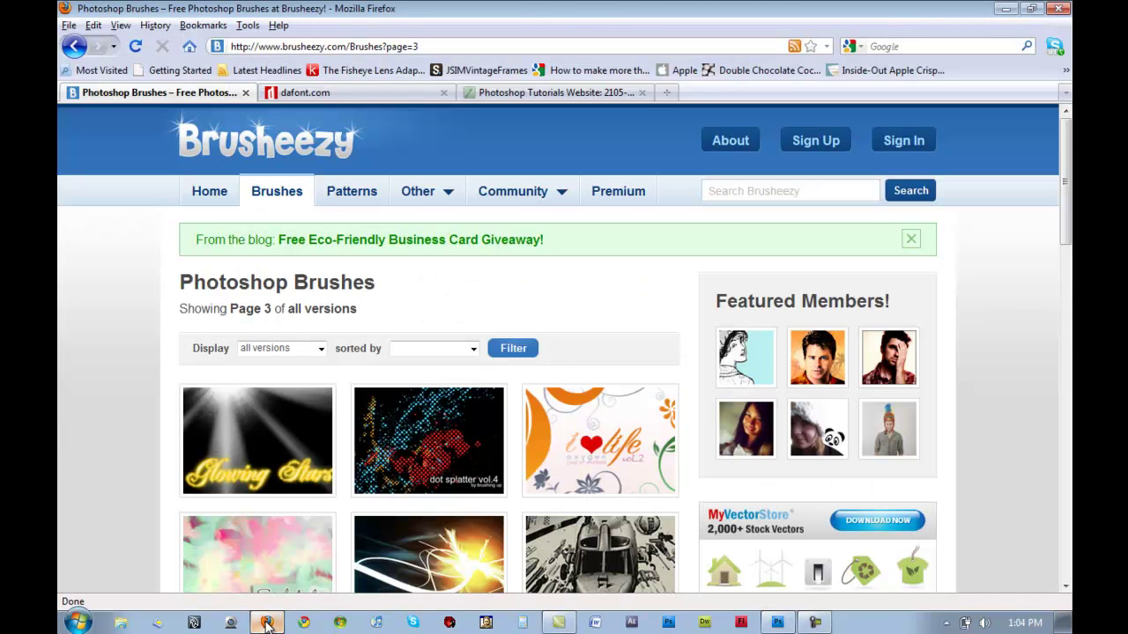
click(341, 44)
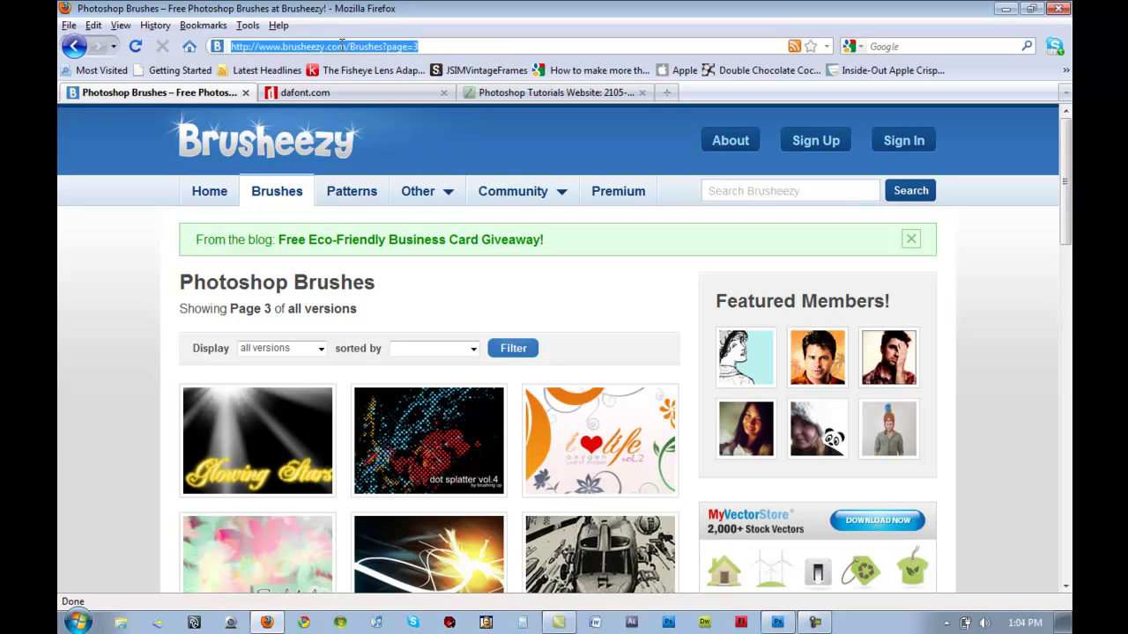
click(349, 46)
drag(349, 46, 485, 40)
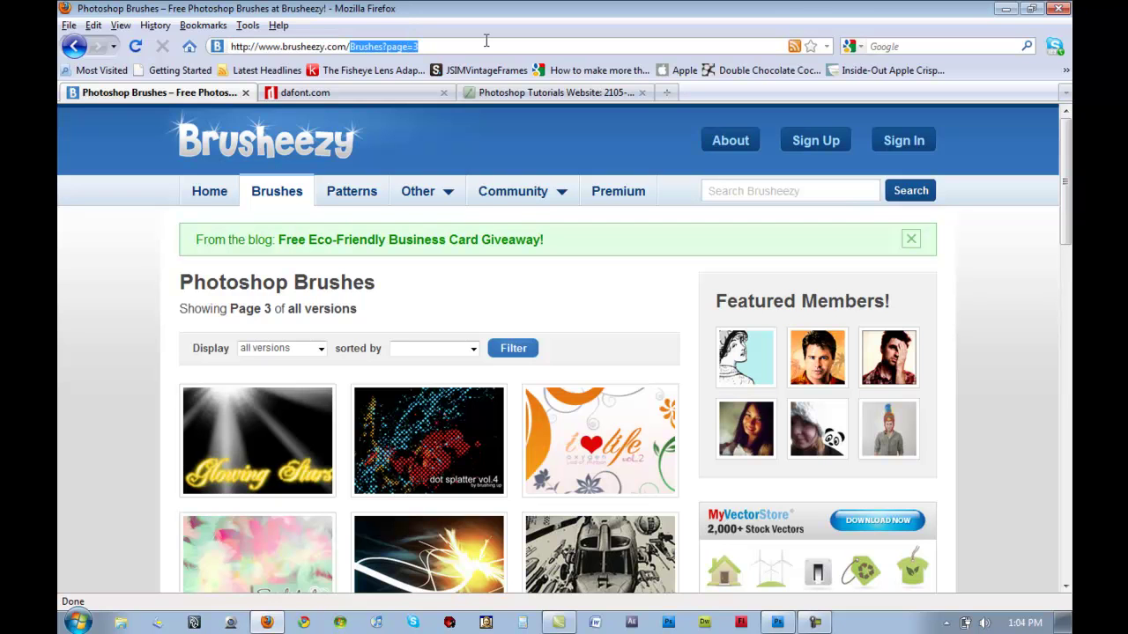
key(BackSpace)
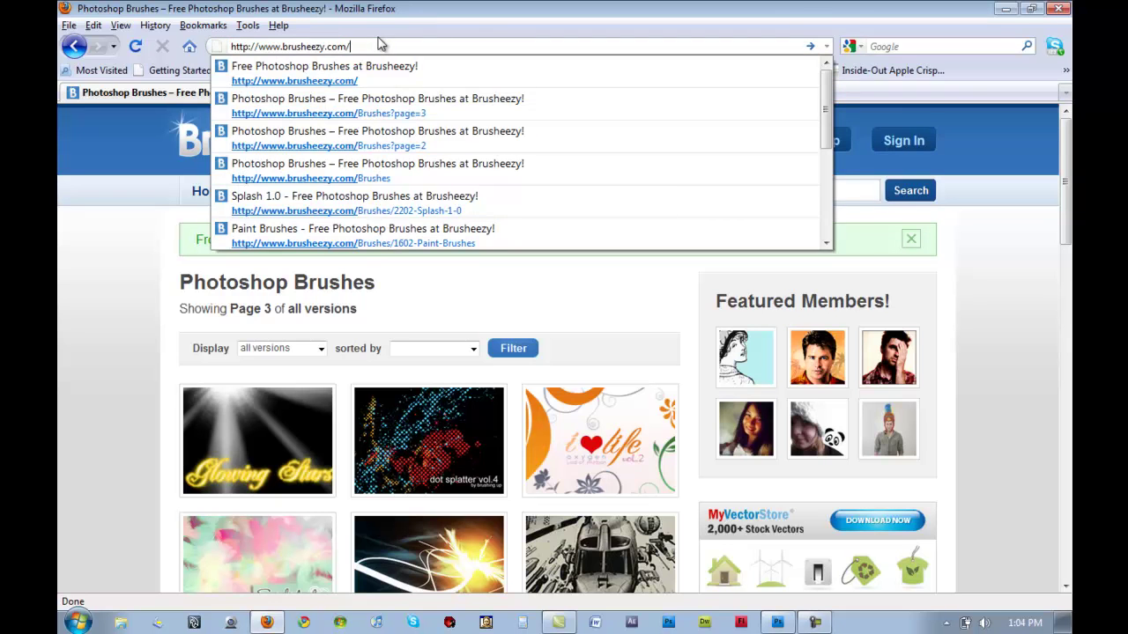
click(379, 44)
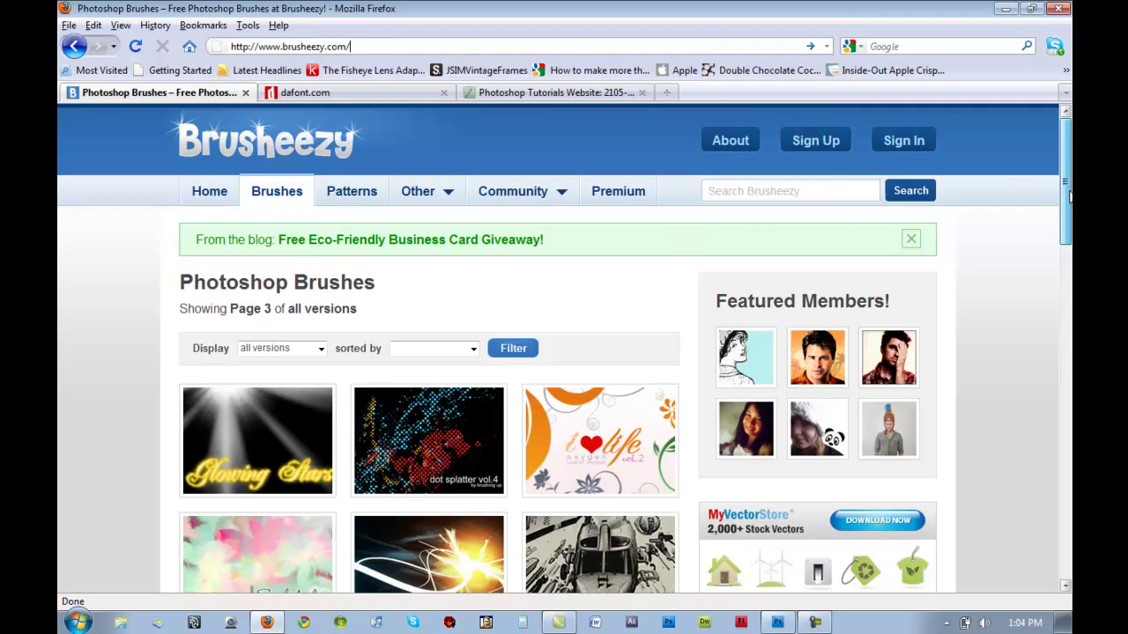
mouse_move(1069, 196)
mouse_down()
mouse_move(1069, 299)
mouse_move(1045, 244)
mouse_up()
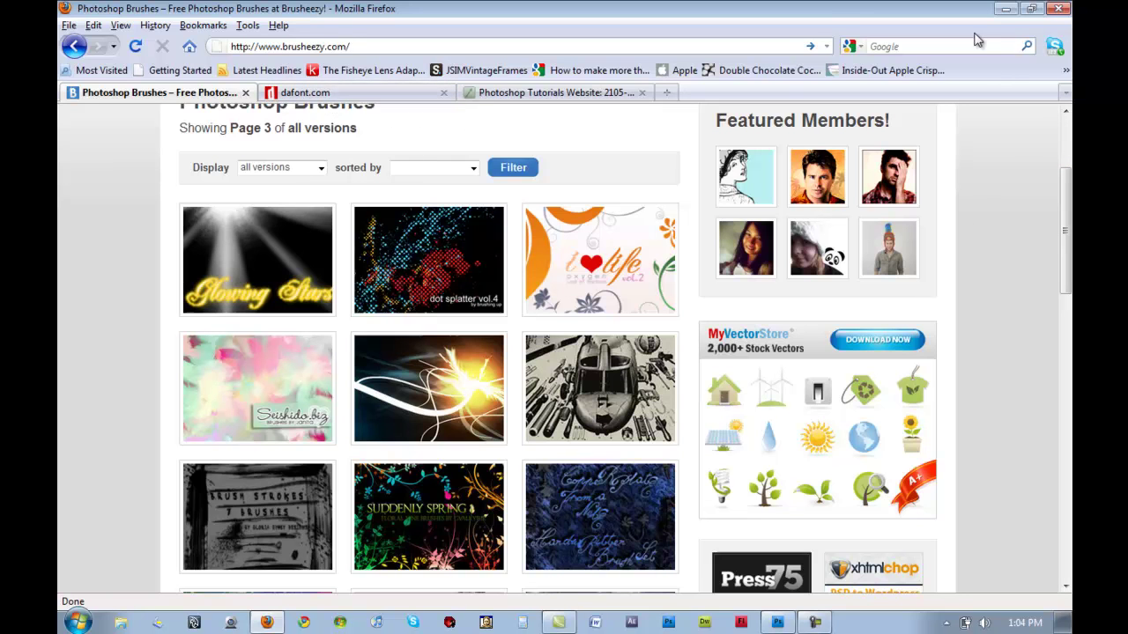
click(313, 93)
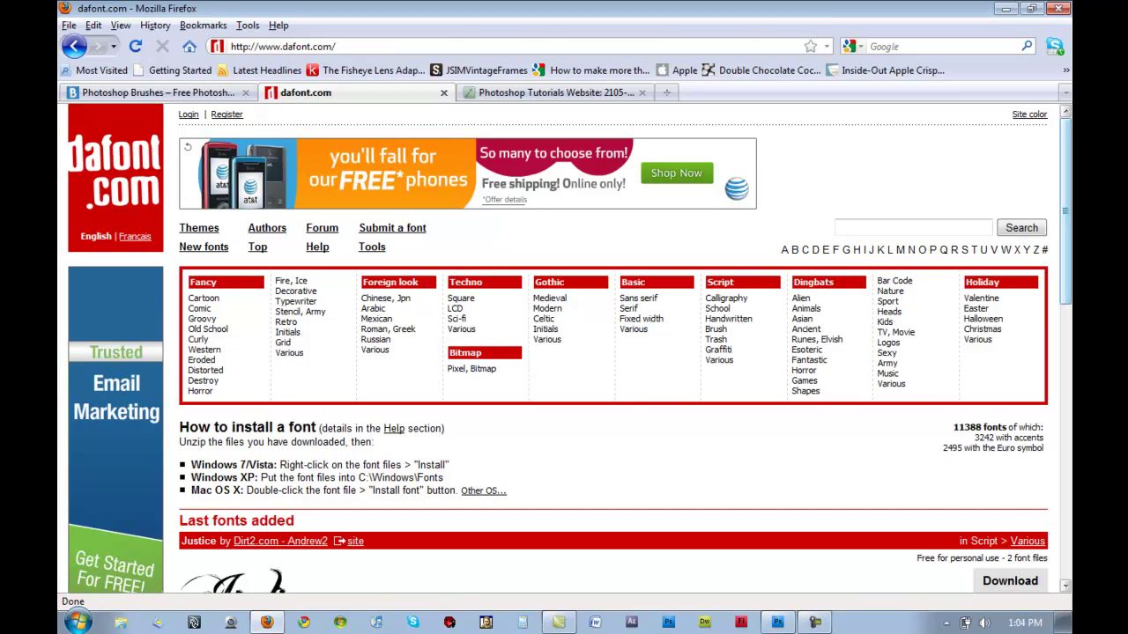
Scroll down the dafont.com home page to the Last fonts added list
drag(1061, 229, 1062, 373)
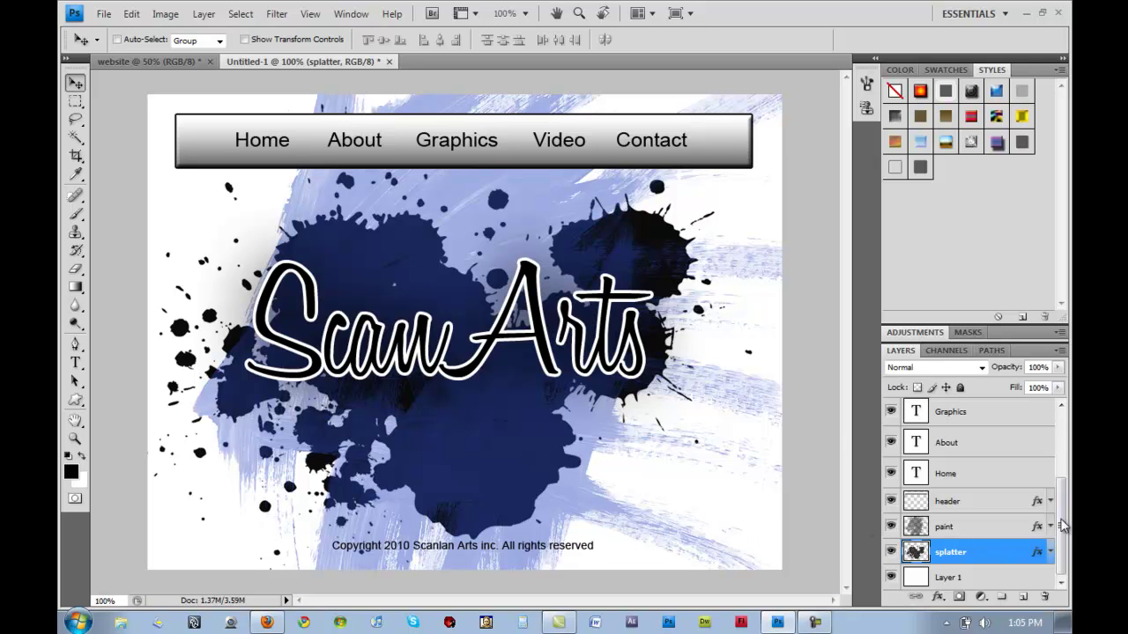
Create an empty Layer 2 above the splatter layer and select the Custom Shape tool
mouse_move(1062, 527)
mouse_down()
mouse_move(1063, 464)
mouse_move(1062, 539)
mouse_up()
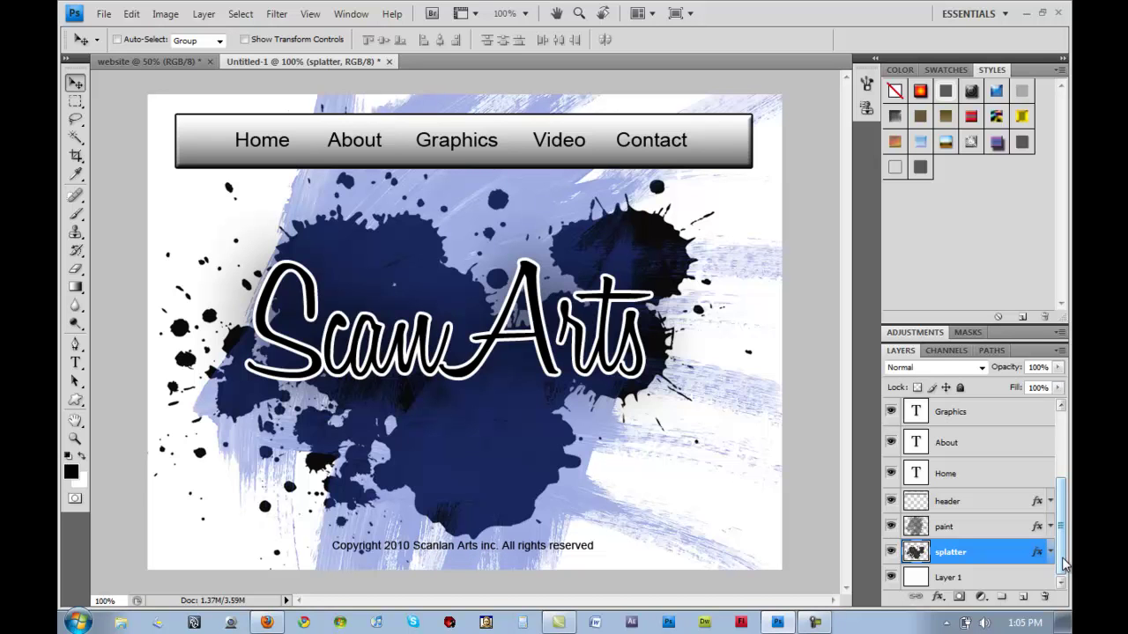
click(1022, 597)
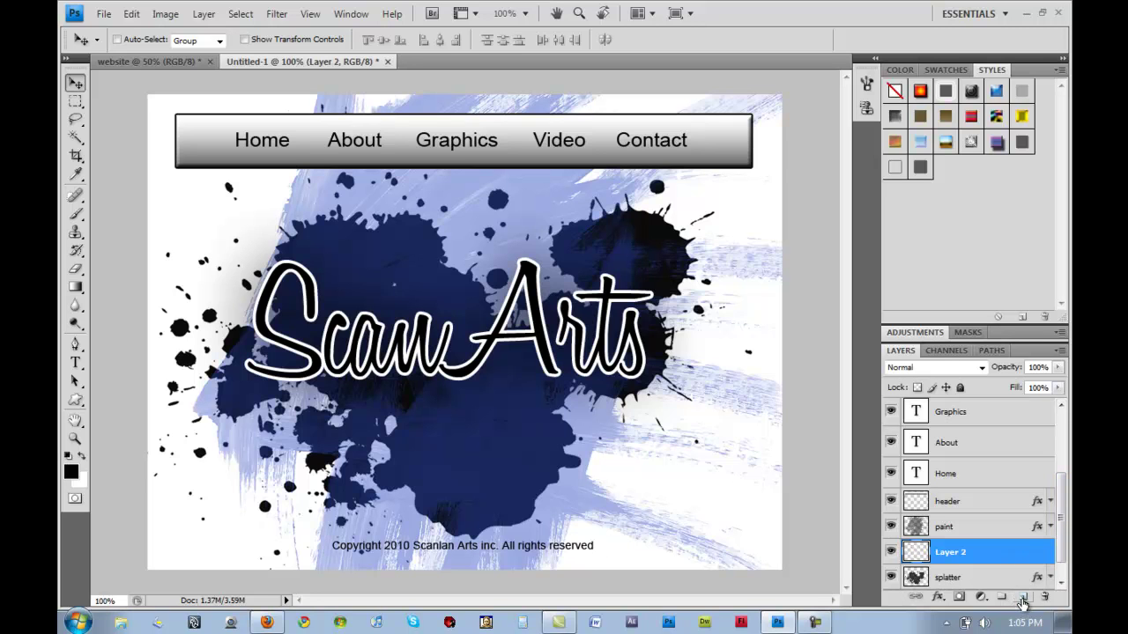
click(76, 401)
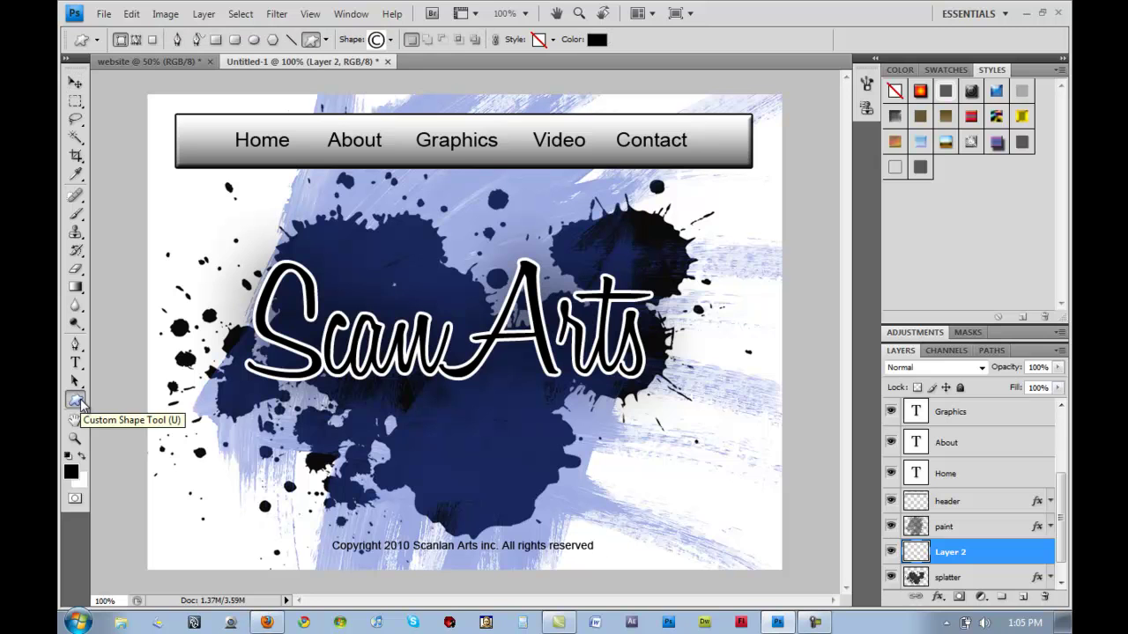
Choose the © copyright preset shape and draw it at the lower right near the footer
click(326, 40)
click(328, 43)
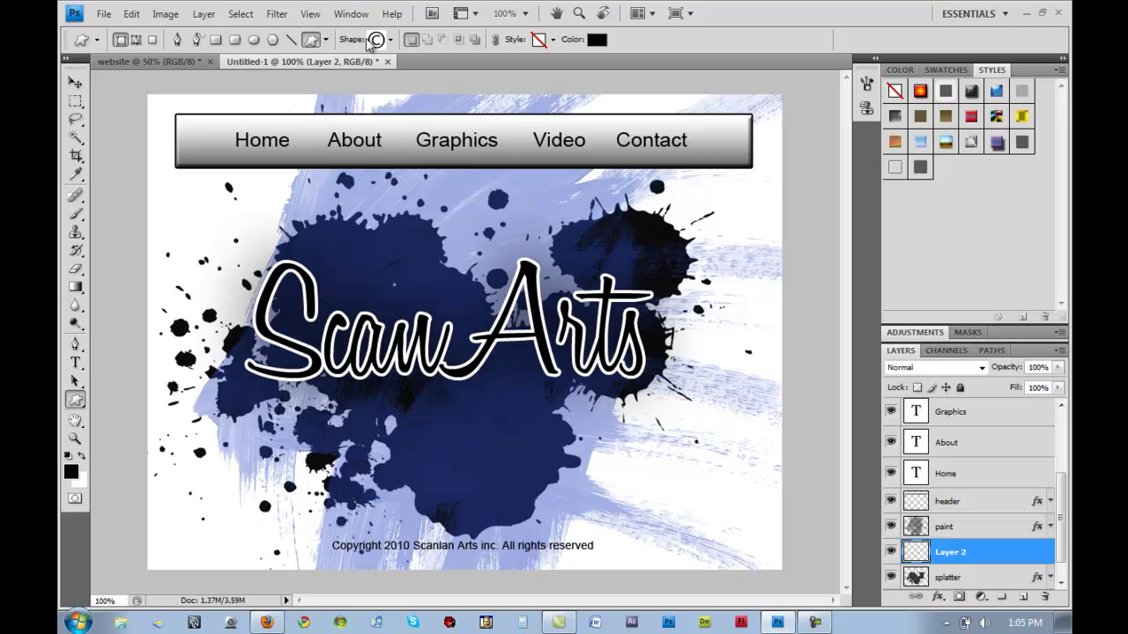
click(391, 41)
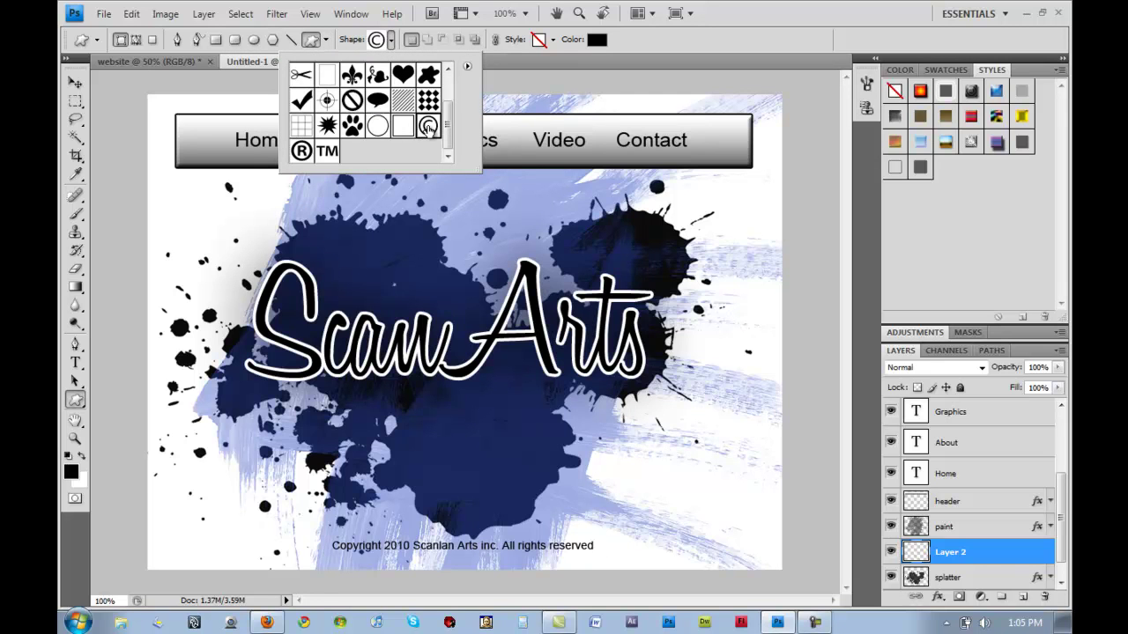
click(653, 513)
drag(653, 514, 673, 533)
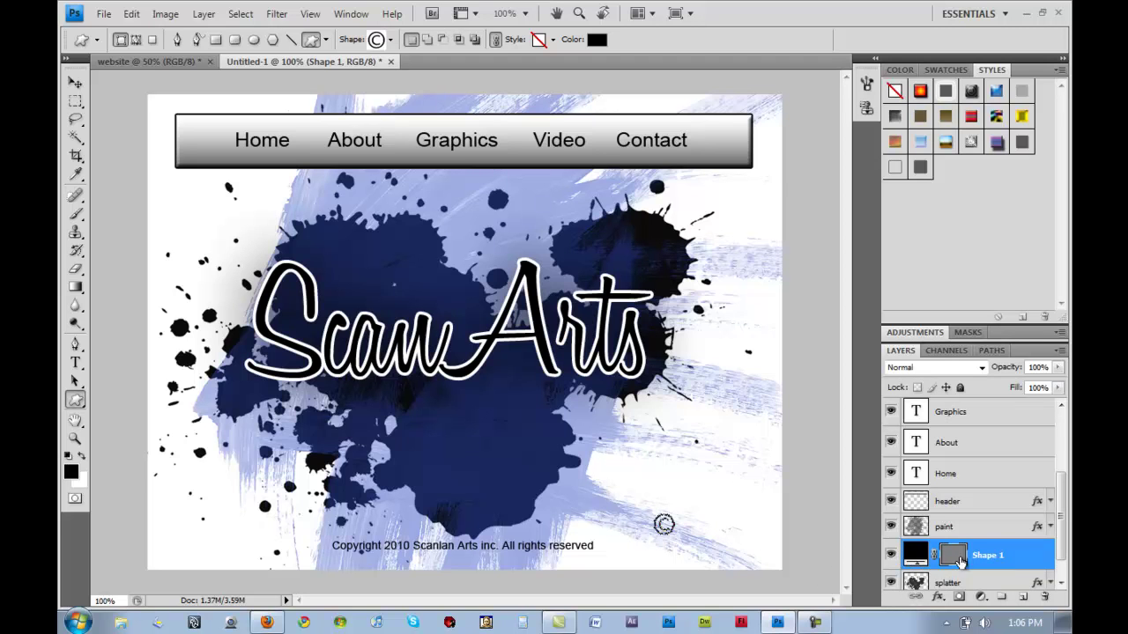
Rasterize Shape 1, then scale the © symbol to 72.2% and place it beside the footer text
right_click(1018, 564)
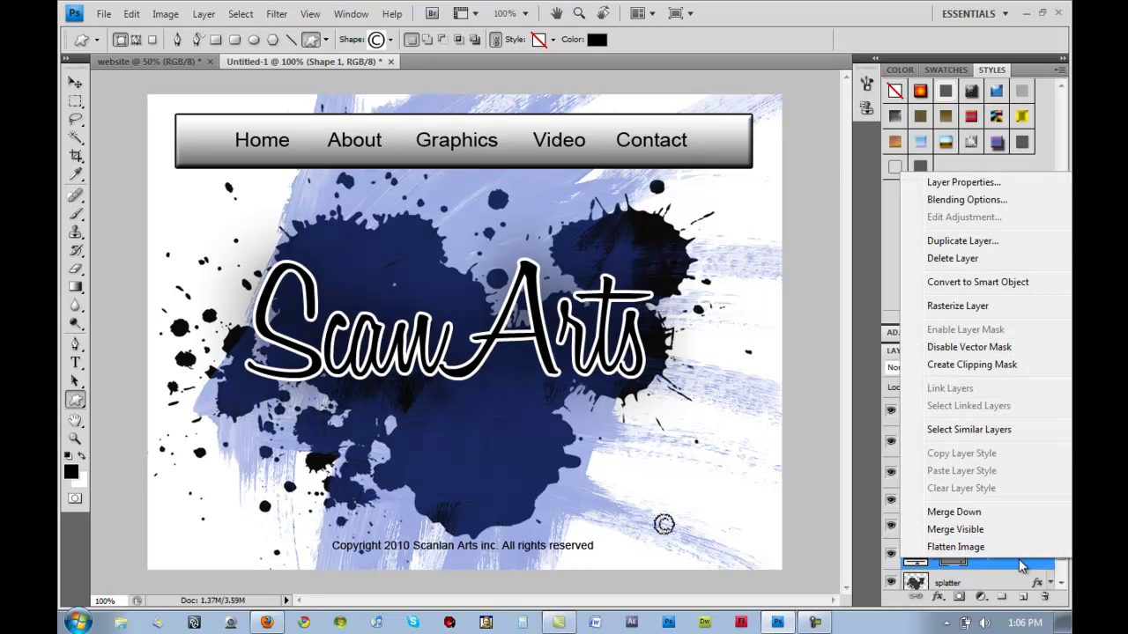
click(969, 309)
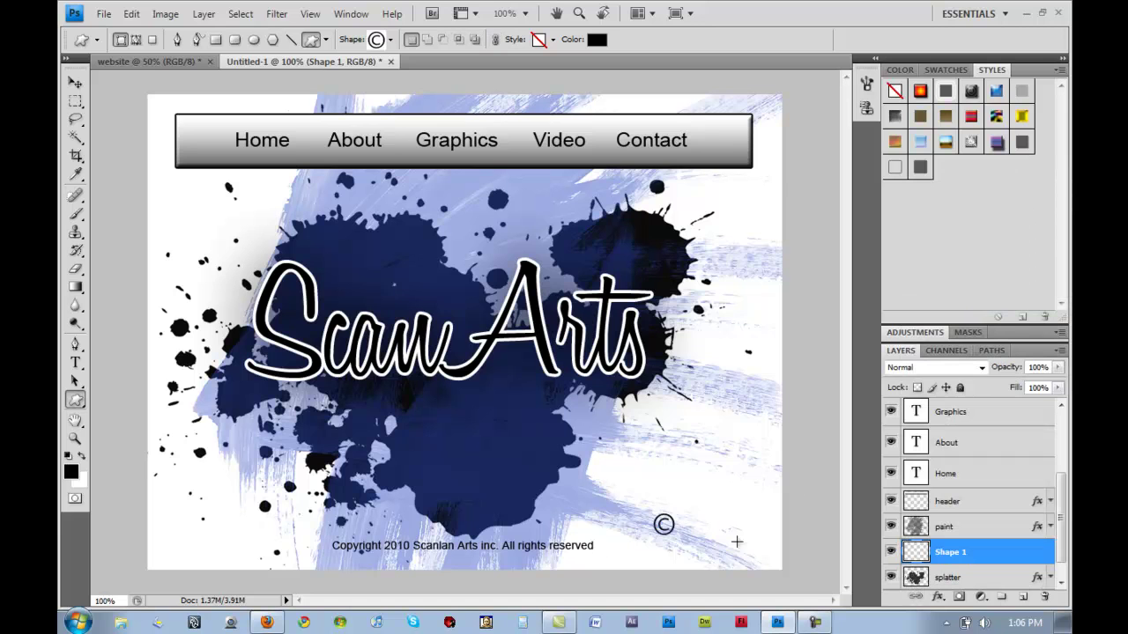
click(74, 82)
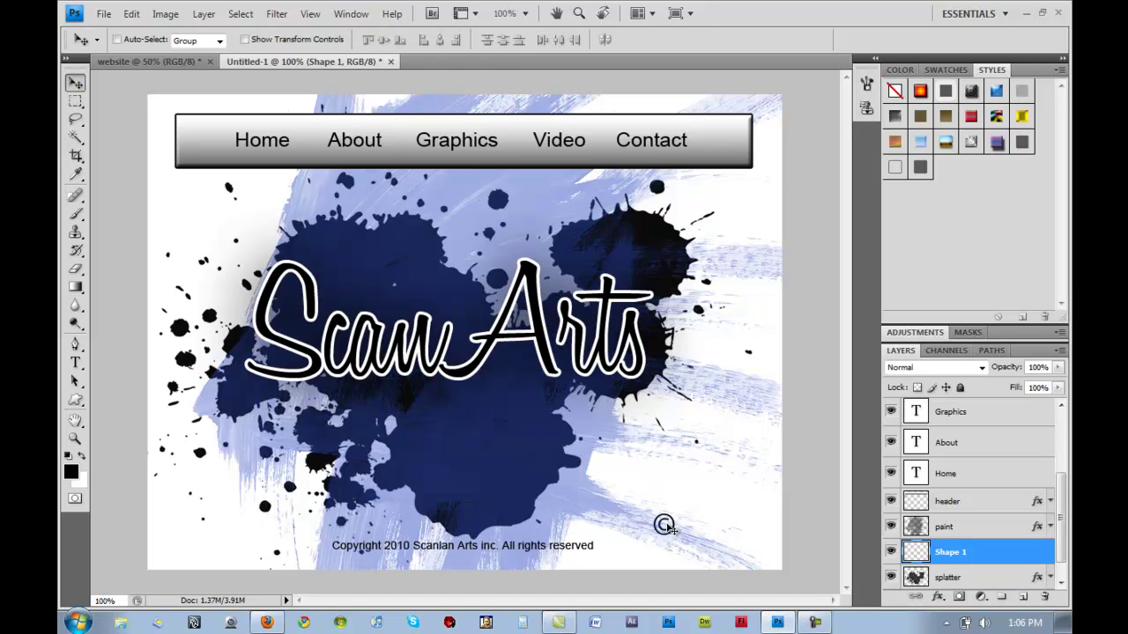
key(ctrl+t)
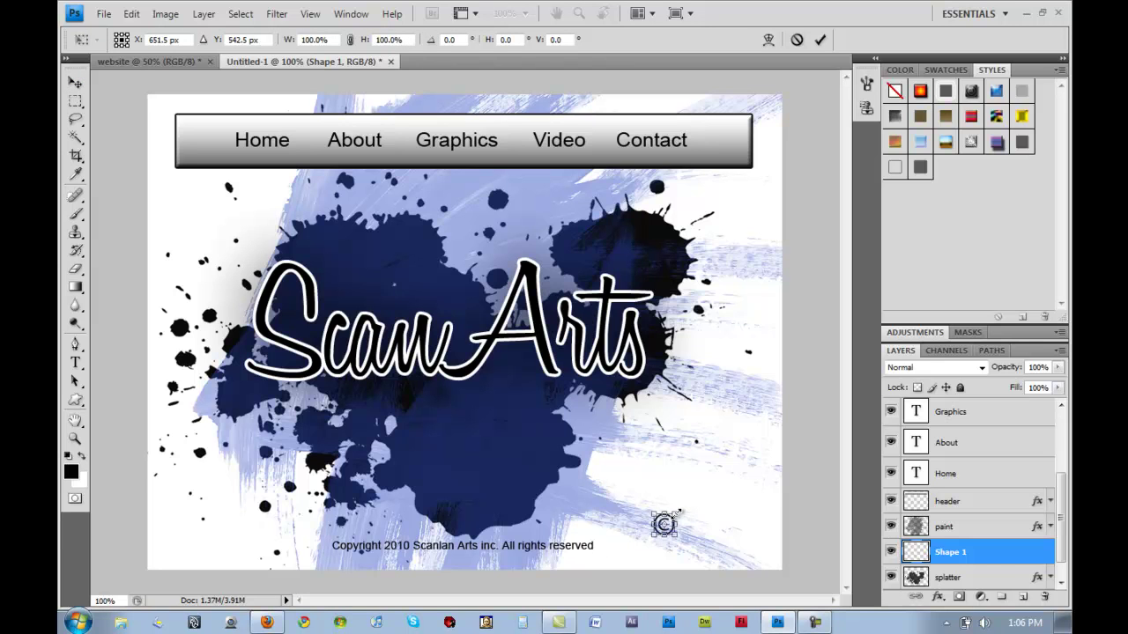
drag(678, 513, 323, 546)
key(Return)
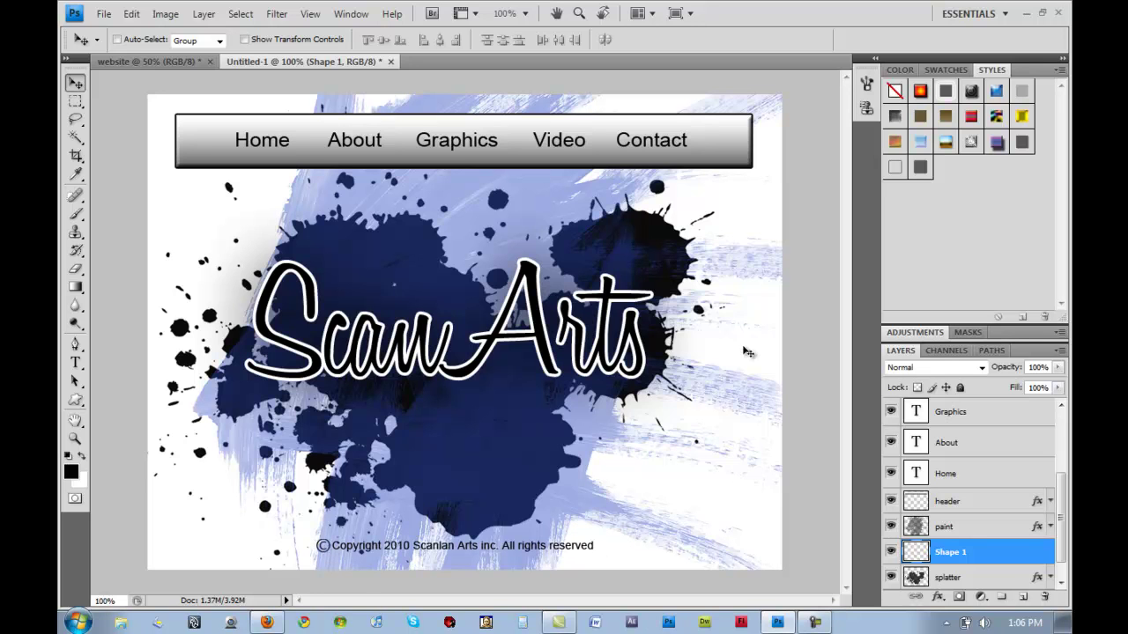